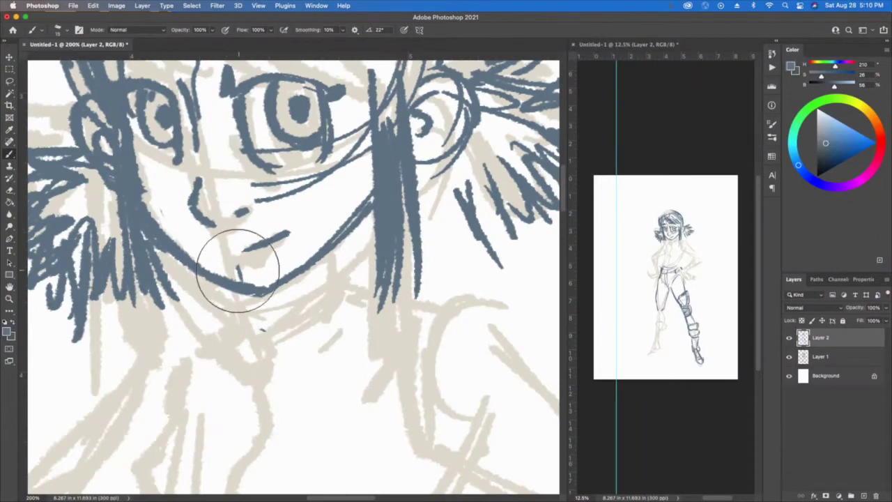
# Undo the stray stroke under the chin and sketch the neck sides, the collar's curved upper edge and its centre line.
pyautogui.press('super+z')
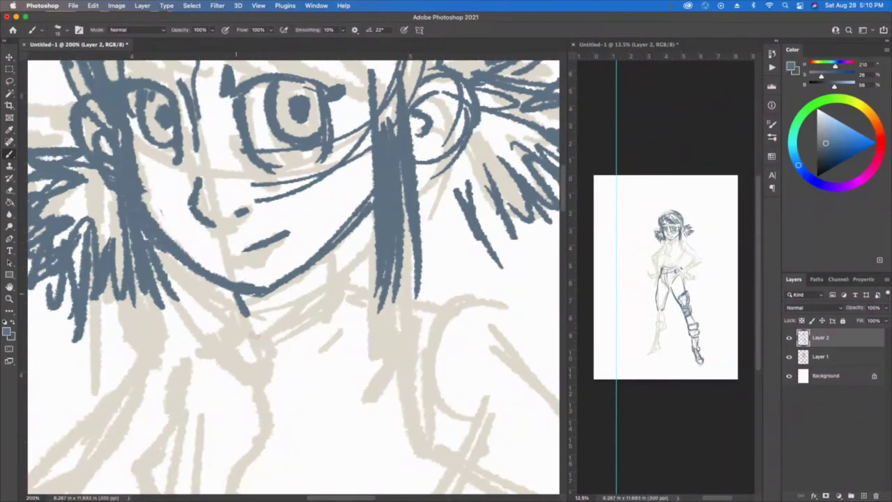
pyautogui.moveTo(327, 250)
pyautogui.mouseDown()
pyautogui.moveTo(332, 289)
pyautogui.moveTo(262, 313)
pyautogui.mouseUp()
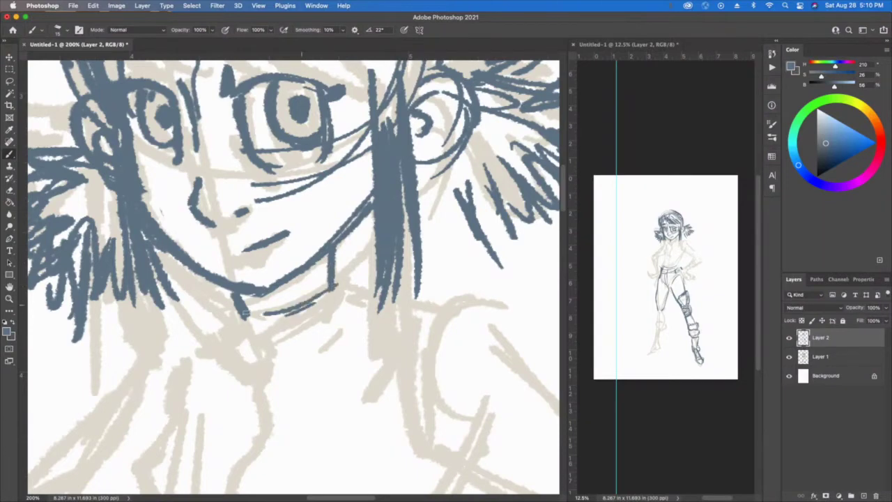
pyautogui.moveTo(332, 289)
pyautogui.mouseDown()
pyautogui.moveTo(252, 314)
pyautogui.moveTo(270, 354)
pyautogui.mouseUp()
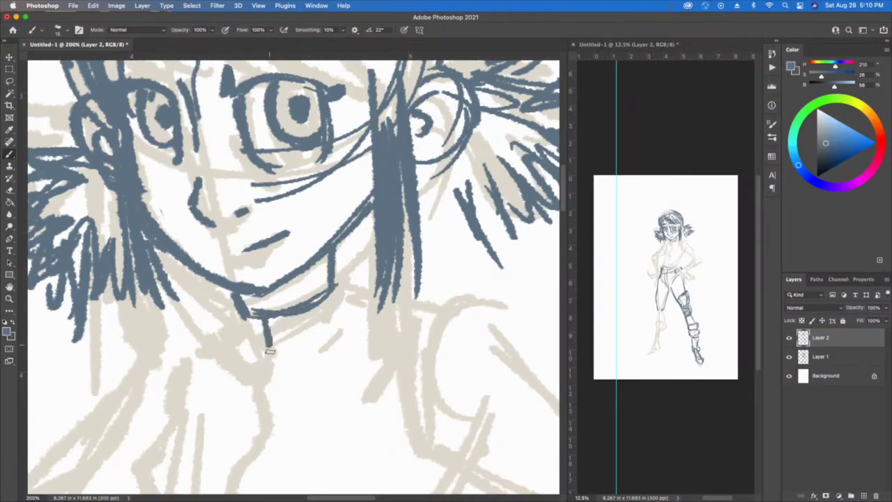
pyautogui.moveTo(263, 315); pyautogui.dragTo(267, 359)
# Outline the collar's sides and lower edge, thicken its front seam, and add a small dark oval on each front flap.
pyautogui.moveTo(218, 298)
pyautogui.mouseDown()
pyautogui.moveTo(227, 348)
pyautogui.moveTo(219, 345)
pyautogui.moveTo(265, 375)
pyautogui.mouseUp()
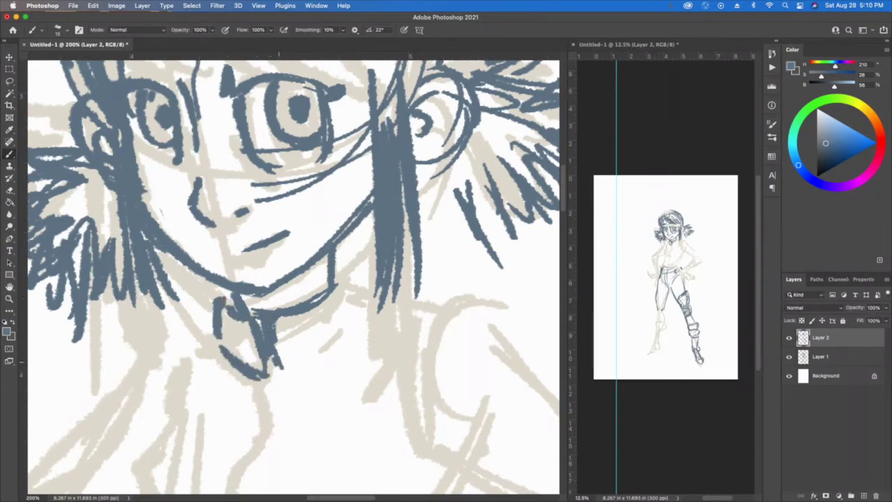
pyautogui.moveTo(273, 325); pyautogui.dragTo(280, 368)
pyautogui.moveTo(344, 268)
pyautogui.mouseDown()
pyautogui.moveTo(354, 311)
pyautogui.moveTo(329, 347)
pyautogui.mouseUp()
pyautogui.moveTo(361, 305); pyautogui.dragTo(273, 379)
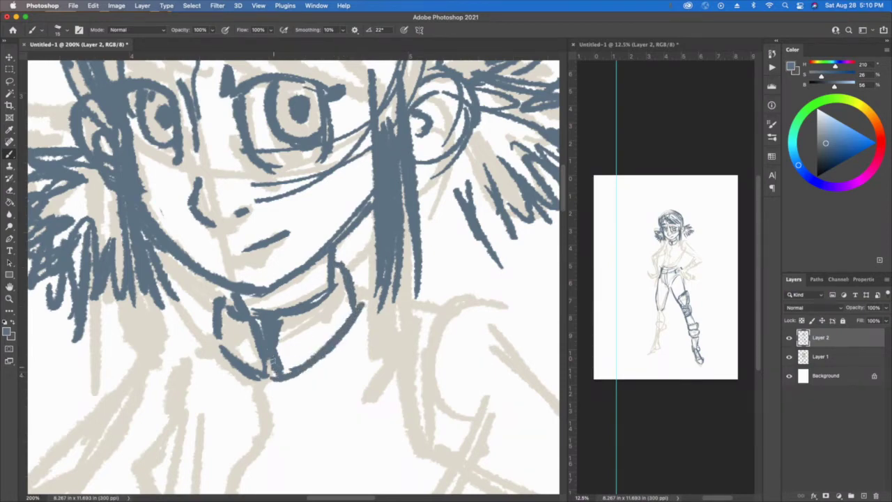
pyautogui.moveTo(289, 339)
pyautogui.mouseDown()
pyautogui.moveTo(292, 352)
pyautogui.moveTo(248, 353)
pyautogui.mouseUp()
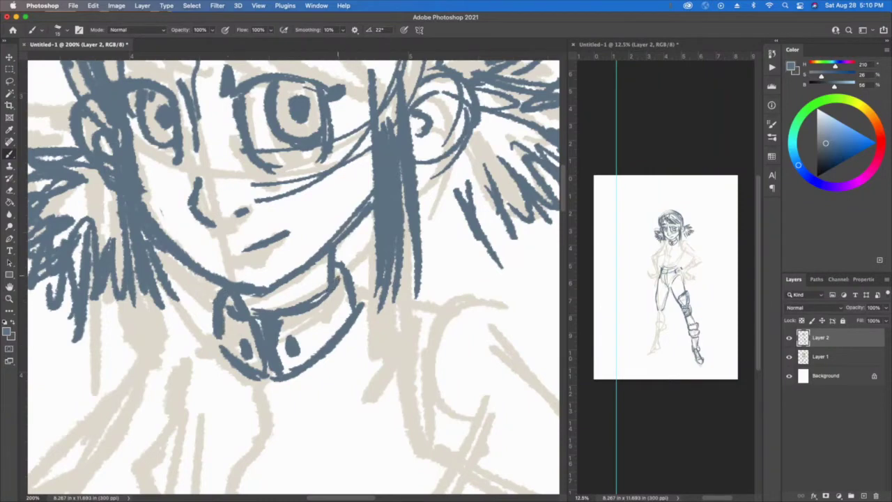
pyautogui.moveTo(351, 272); pyautogui.dragTo(363, 318)
# Sketch the outlines and round joints of both shoulder guards, working in the full-figure view.
pyautogui.click(680, 241)
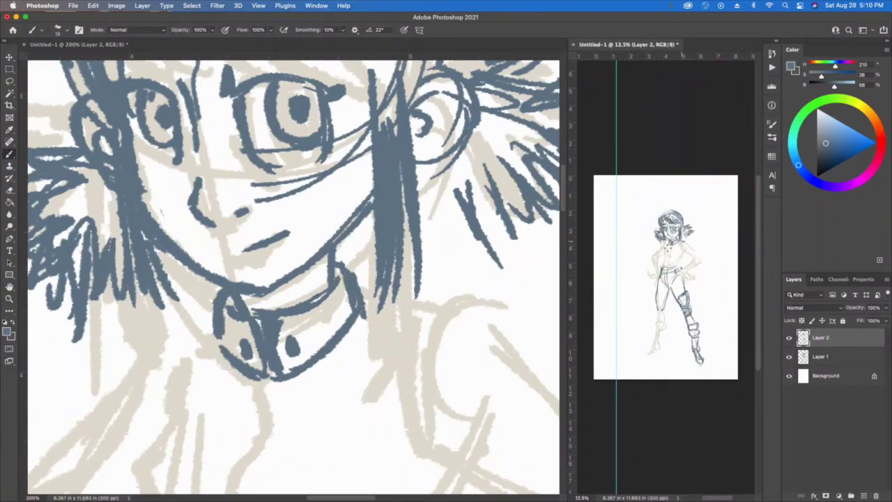
pyautogui.moveTo(686, 239); pyautogui.dragTo(689, 251)
pyautogui.moveTo(686, 242); pyautogui.dragTo(663, 249)
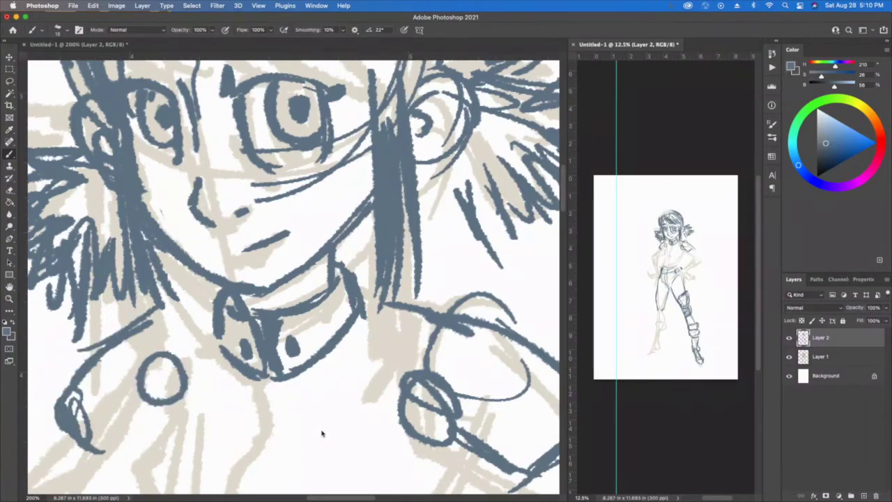
# Undo the last circle stroke and redraw the round joint of the right-hand shoulder guard with a thicker double rim.
pyautogui.click(286, 299)
pyautogui.scroll(-5, 300, 360)
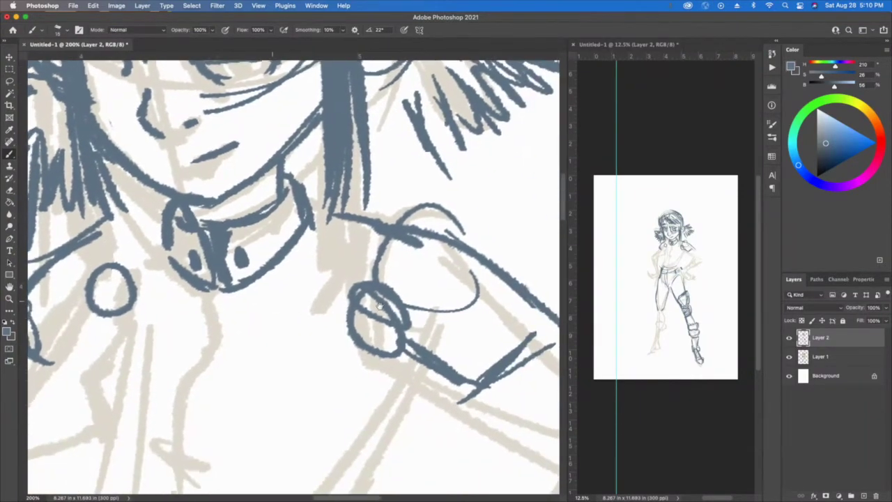
pyautogui.press('super+z')
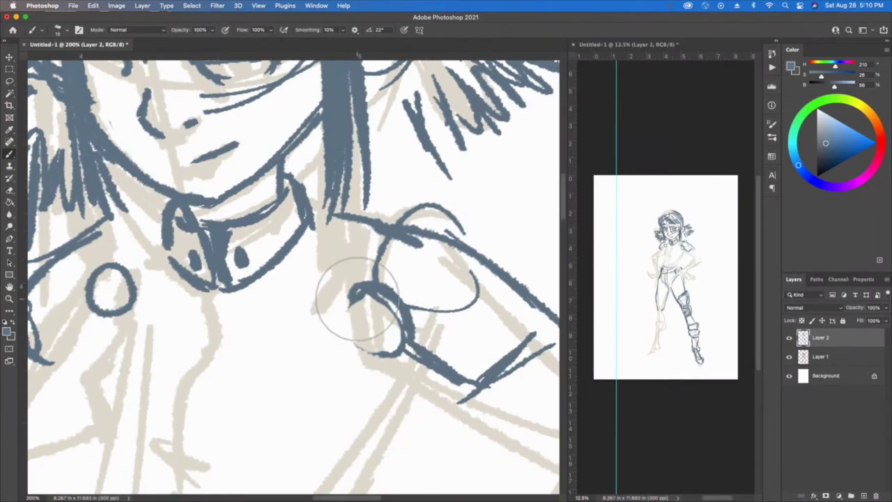
pyautogui.moveTo(362, 287)
pyautogui.mouseDown()
pyautogui.moveTo(347, 321)
pyautogui.moveTo(379, 354)
pyautogui.moveTo(372, 329)
pyautogui.mouseUp()
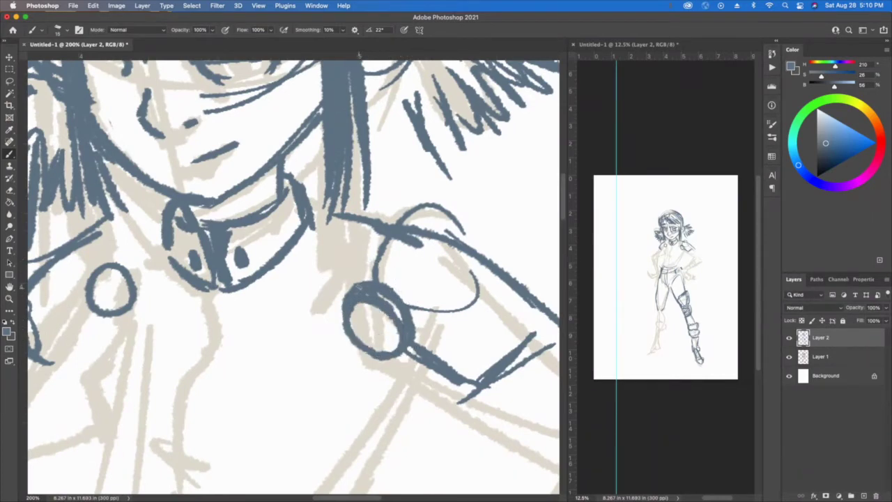
pyautogui.moveTo(379, 280); pyautogui.dragTo(421, 341)
# Reinforce the curved outline of the right-hand shoulder guard and add its long outer edge down to the upper arm.
pyautogui.moveTo(415, 209)
pyautogui.mouseDown()
pyautogui.moveTo(371, 262)
pyautogui.moveTo(372, 278)
pyautogui.mouseUp()
pyautogui.moveTo(436, 201); pyautogui.dragTo(393, 223)
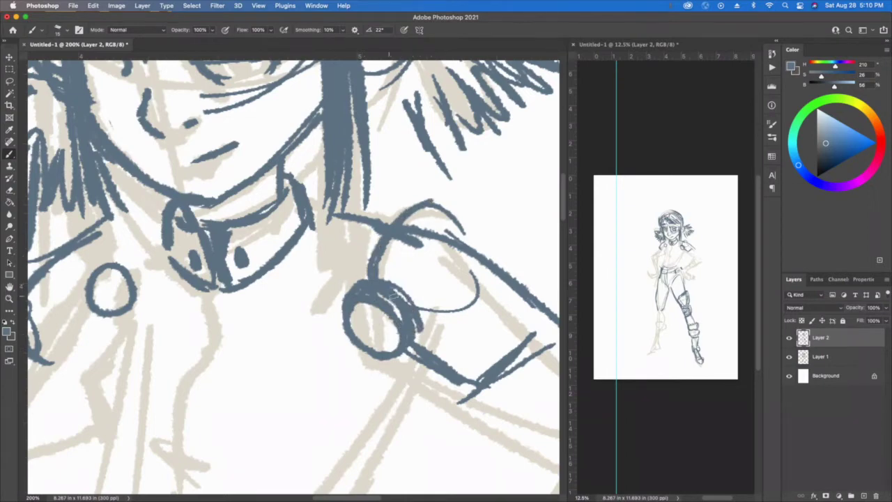
pyautogui.moveTo(445, 245); pyautogui.dragTo(347, 230)
pyautogui.moveTo(342, 192)
pyautogui.mouseDown()
pyautogui.moveTo(422, 246)
pyautogui.moveTo(468, 309)
pyautogui.mouseUp()
pyautogui.moveTo(423, 248); pyautogui.dragTo(479, 315)
pyautogui.moveTo(471, 317); pyautogui.dragTo(443, 340)
pyautogui.moveTo(369, 230); pyautogui.dragTo(454, 319)
pyautogui.moveTo(385, 249); pyautogui.dragTo(454, 326)
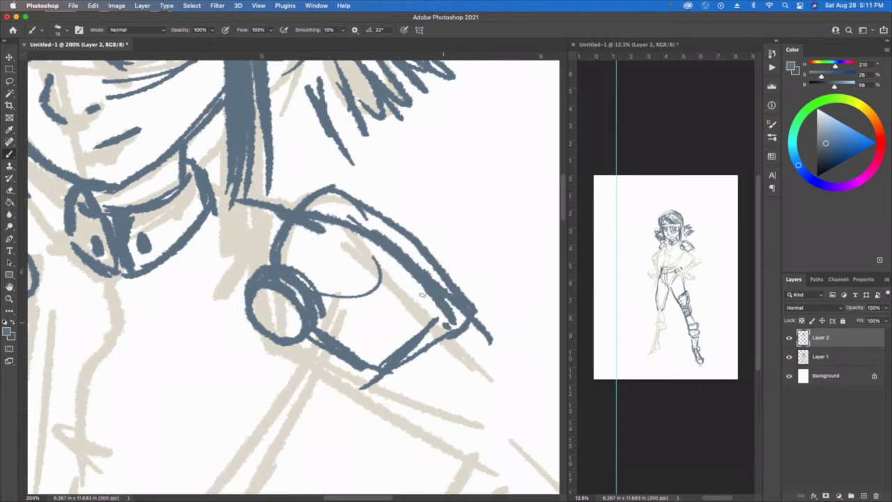
# Hatch a band of diagonal shading strokes along the upper side of the right-hand shoulder guard.
pyautogui.moveTo(351, 233); pyautogui.dragTo(447, 327)
pyautogui.moveTo(338, 249); pyautogui.dragTo(432, 333)
pyautogui.moveTo(391, 240)
pyautogui.mouseDown()
pyautogui.moveTo(322, 200)
pyautogui.moveTo(394, 240)
pyautogui.mouseUp()
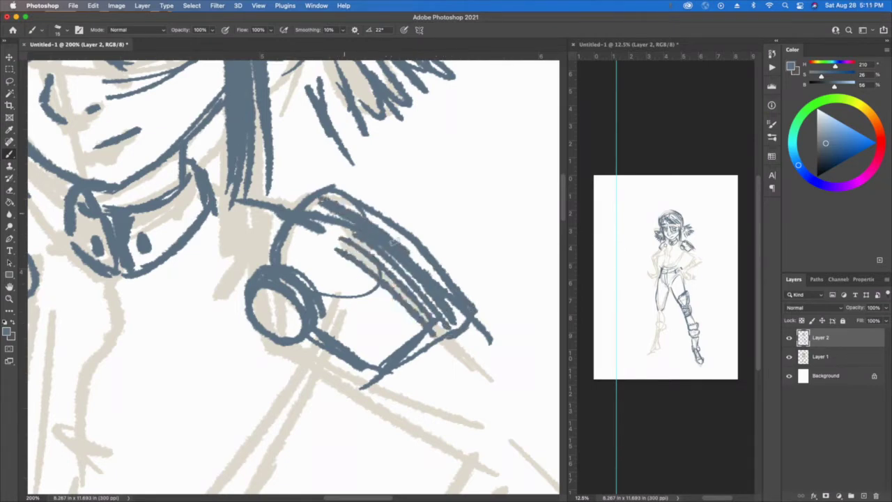
pyautogui.moveTo(307, 208); pyautogui.dragTo(357, 232)
pyautogui.moveTo(311, 220)
pyautogui.mouseDown()
pyautogui.moveTo(365, 252)
pyautogui.moveTo(377, 272)
pyautogui.mouseUp()
pyautogui.moveTo(330, 255); pyautogui.dragTo(421, 331)
# Thicken the circular joint and the edges of the left-hand shoulder guard.
pyautogui.moveTo(300, 231)
pyautogui.mouseDown()
pyautogui.moveTo(417, 321)
pyautogui.moveTo(387, 376)
pyautogui.moveTo(306, 337)
pyautogui.moveTo(283, 348)
pyautogui.mouseUp()
pyautogui.moveTo(206, 366)
pyautogui.mouseDown()
pyautogui.moveTo(305, 368)
pyautogui.moveTo(465, 336)
pyautogui.mouseUp()
pyautogui.moveTo(291, 249)
pyautogui.mouseDown()
pyautogui.moveTo(281, 281)
pyautogui.moveTo(293, 238)
pyautogui.moveTo(256, 284)
pyautogui.moveTo(206, 318)
pyautogui.moveTo(190, 325)
pyautogui.moveTo(167, 307)
pyautogui.moveTo(185, 321)
pyautogui.moveTo(157, 288)
pyautogui.moveTo(209, 212)
pyautogui.moveTo(259, 211)
pyautogui.mouseUp()
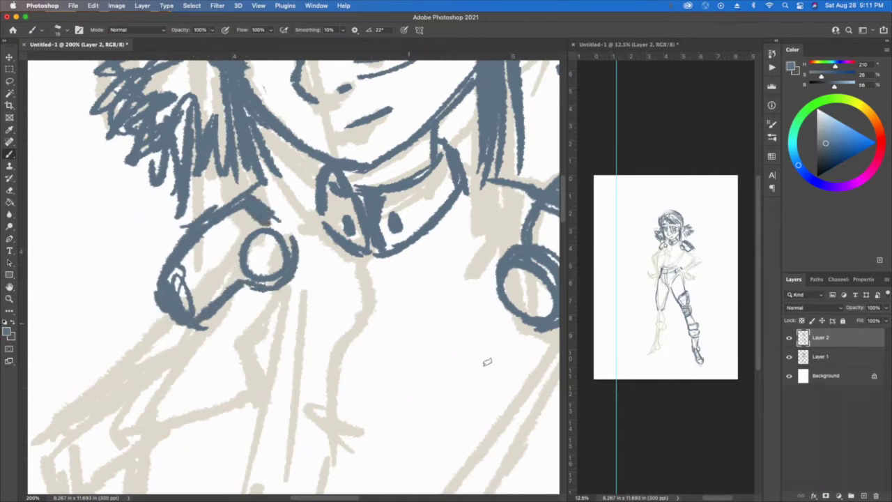
# Select the Pastel - c brush from the Aaron Blaise Sketching Brush 2 set.
pyautogui.click(771, 139)
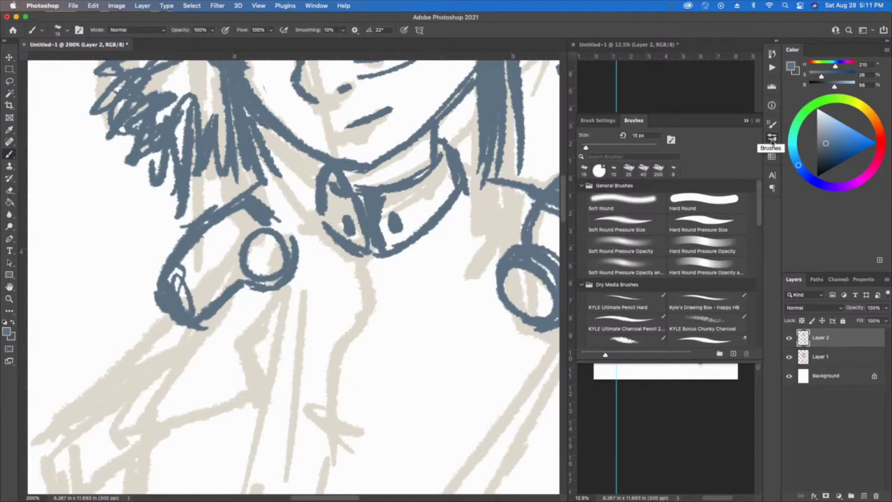
pyautogui.moveTo(759, 198); pyautogui.dragTo(769, 329)
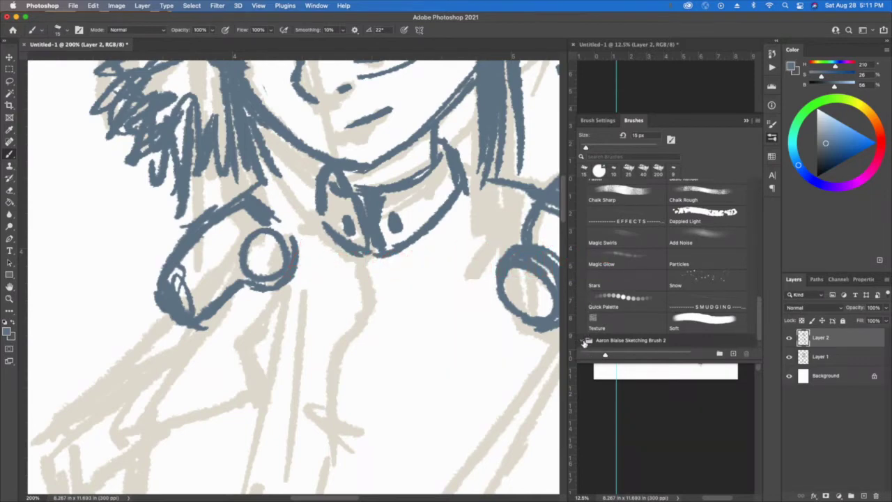
pyautogui.scroll(-1, 757, 338)
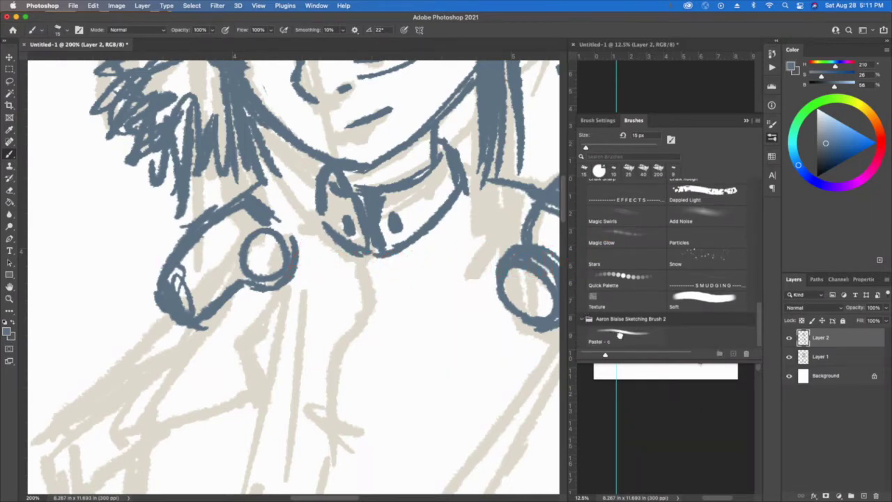
pyautogui.click(618, 335)
# Test the pastel brush's texture with broad strokes of varying pressure across the left-hand arm and chest.
pyautogui.moveTo(123, 202)
pyautogui.mouseDown()
pyautogui.moveTo(97, 247)
pyautogui.moveTo(110, 282)
pyautogui.moveTo(101, 334)
pyautogui.moveTo(160, 380)
pyautogui.moveTo(318, 371)
pyautogui.moveTo(334, 418)
pyautogui.mouseUp()
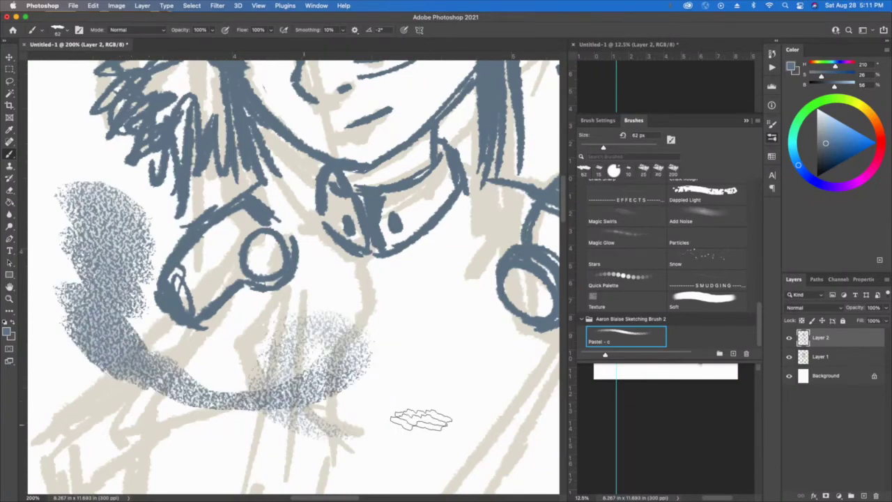
pyautogui.moveTo(420, 420)
pyautogui.mouseDown()
pyautogui.moveTo(361, 411)
pyautogui.moveTo(400, 378)
pyautogui.moveTo(297, 381)
pyautogui.moveTo(341, 395)
pyautogui.moveTo(296, 381)
pyautogui.moveTo(306, 419)
pyautogui.moveTo(240, 415)
pyautogui.moveTo(192, 388)
pyautogui.mouseUp()
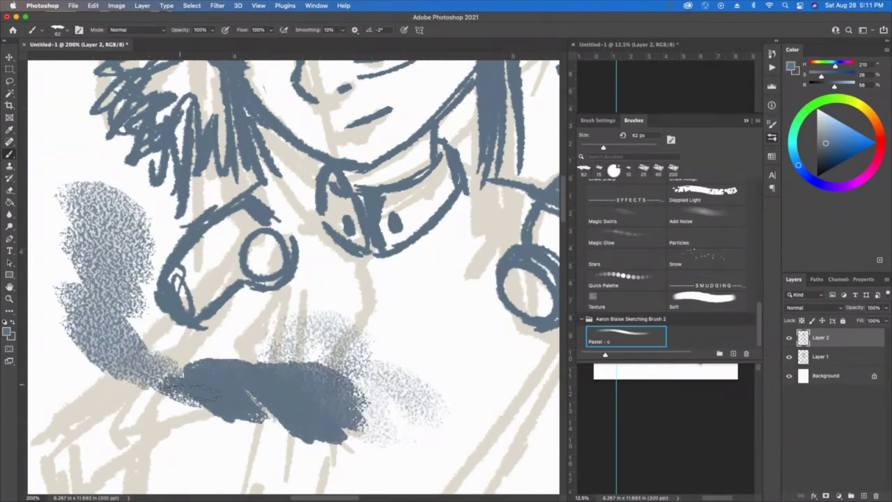
pyautogui.moveTo(188, 436)
pyautogui.mouseDown()
pyautogui.moveTo(273, 436)
pyautogui.moveTo(203, 448)
pyautogui.moveTo(145, 408)
pyautogui.moveTo(145, 433)
pyautogui.moveTo(116, 413)
pyautogui.mouseUp()
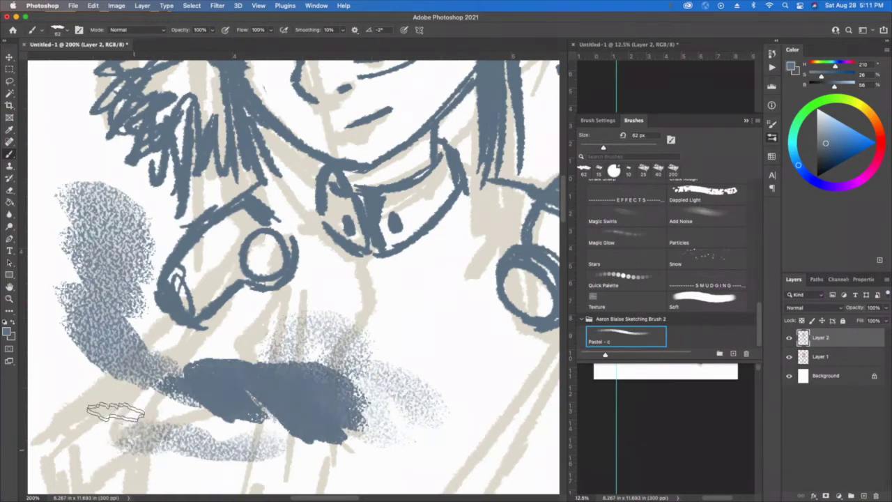
pyautogui.moveTo(432, 313)
pyautogui.mouseDown()
pyautogui.moveTo(462, 369)
pyautogui.moveTo(516, 356)
pyautogui.mouseUp()
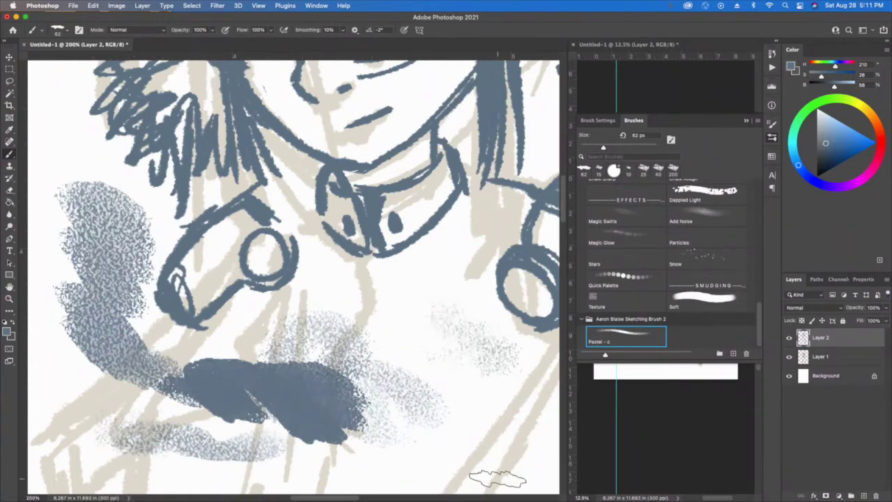
# Undo all the pastel test strokes over the arm and chest.
pyautogui.press('super+z')
pyautogui.press('super+z')
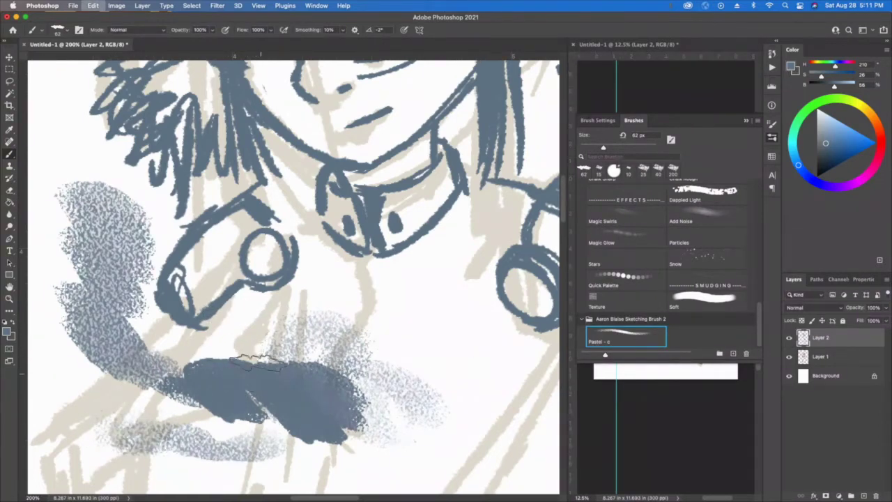
pyautogui.press('super+z')
pyautogui.press('super+z')
pyautogui.press('super+z')
pyautogui.press('super+z')
pyautogui.press('super+z')
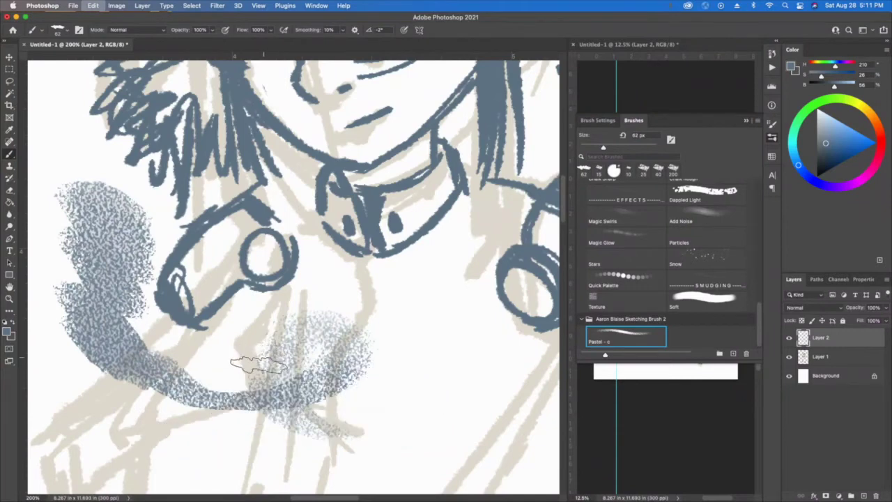
pyautogui.press('super+z')
pyautogui.press('super+z')
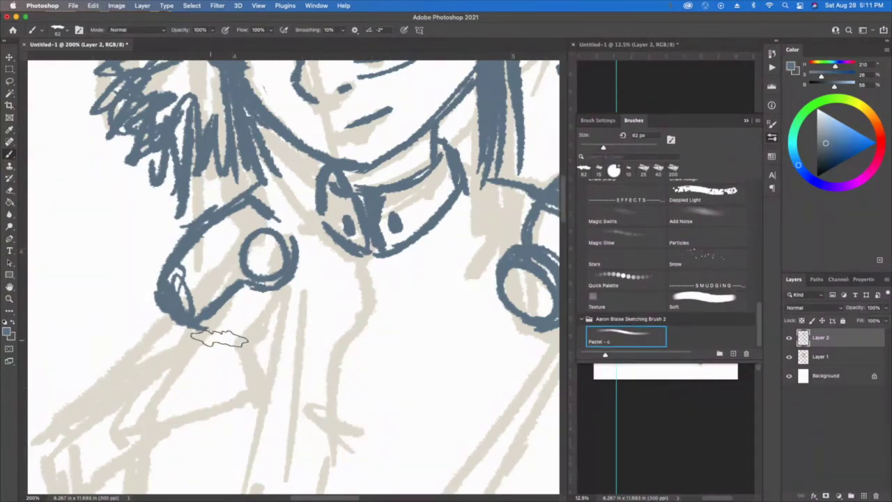
# Switch to the Hard Round brush, make Layer 1 active and reduce the brush size.
pyautogui.moveTo(758, 327); pyautogui.dragTo(768, 177)
pyautogui.click(689, 200)
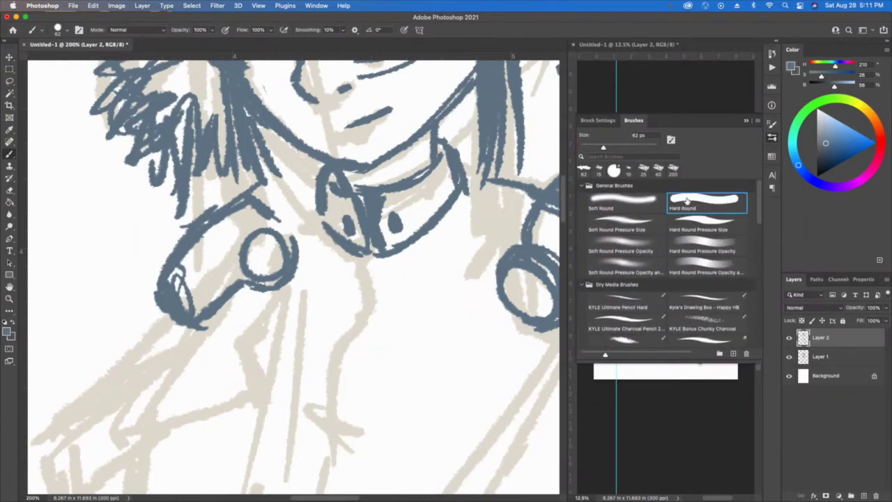
pyautogui.click(823, 356)
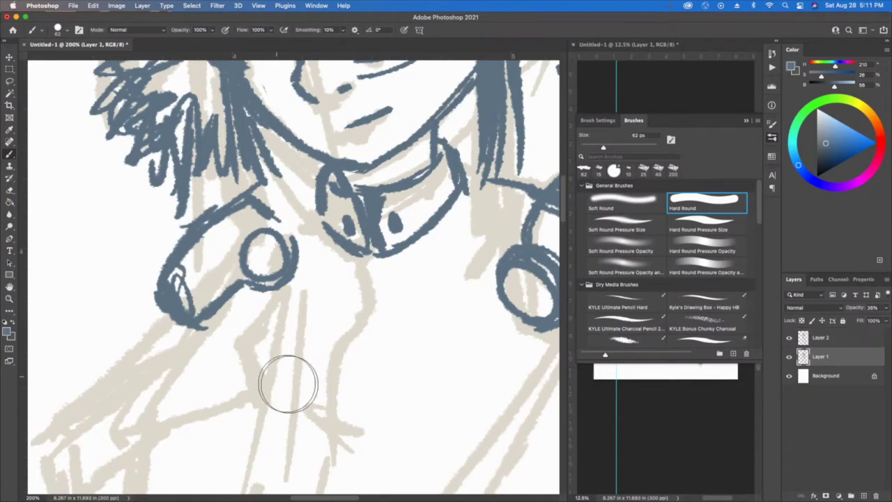
pyautogui.press('[')
pyautogui.press('[')
pyautogui.press('[')
pyautogui.press('[')
pyautogui.press('[')
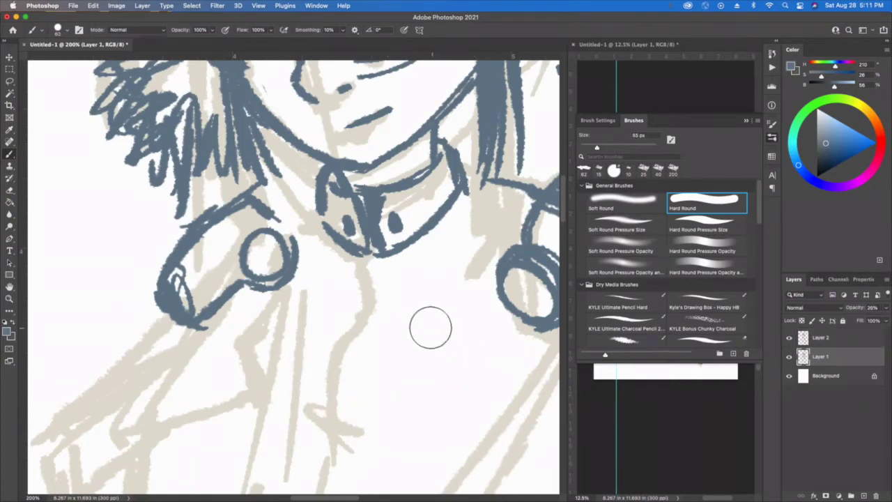
# Rough in the torso on Layer 1 with chest, side, centre and waist lines, reducing the brush to 10 px after the first stroke.
pyautogui.moveTo(466, 319); pyautogui.dragTo(376, 317)
pyautogui.press('[')
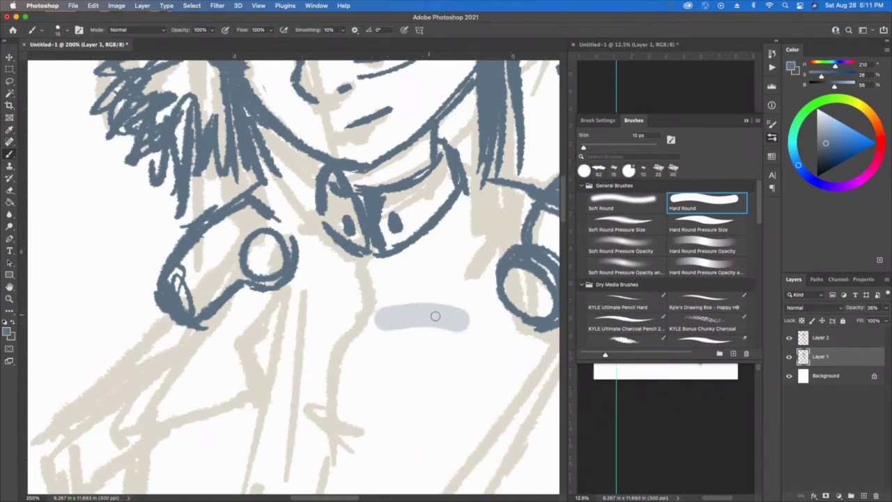
pyautogui.moveTo(467, 328)
pyautogui.mouseDown()
pyautogui.moveTo(442, 432)
pyautogui.moveTo(410, 440)
pyautogui.mouseUp()
pyautogui.moveTo(268, 401)
pyautogui.mouseDown()
pyautogui.moveTo(237, 364)
pyautogui.moveTo(236, 350)
pyautogui.moveTo(241, 373)
pyautogui.moveTo(263, 320)
pyautogui.mouseUp()
pyautogui.moveTo(227, 356)
pyautogui.mouseDown()
pyautogui.moveTo(255, 395)
pyautogui.moveTo(260, 446)
pyautogui.mouseUp()
pyautogui.moveTo(361, 257)
pyautogui.mouseDown()
pyautogui.moveTo(365, 292)
pyautogui.moveTo(342, 339)
pyautogui.moveTo(310, 483)
pyautogui.mouseUp()
pyautogui.moveTo(368, 457)
pyautogui.mouseDown()
pyautogui.moveTo(289, 456)
pyautogui.moveTo(266, 473)
pyautogui.mouseUp()
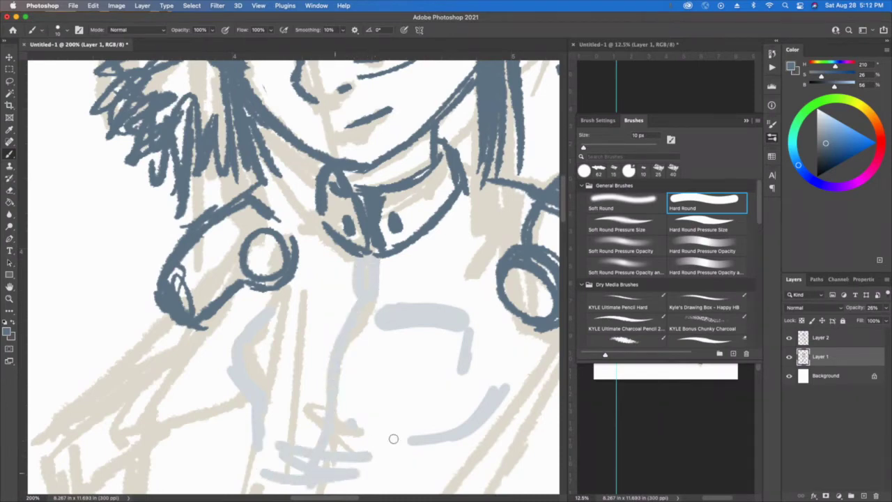
pyautogui.moveTo(398, 437); pyautogui.dragTo(356, 440)
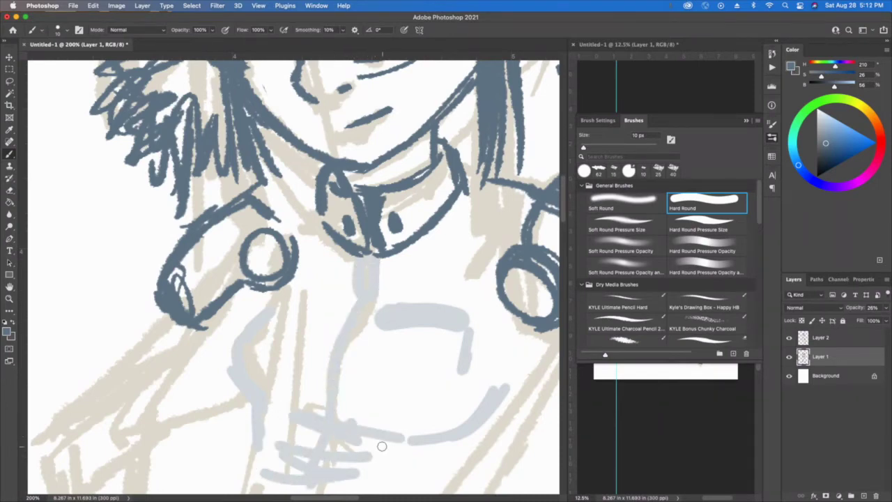
# On Layer 2, erase the stray line end at the top of the left-hand shoulder guard with a smaller eraser.
pyautogui.click(830, 339)
pyautogui.moveTo(313, 395)
pyautogui.mouseDown()
pyautogui.moveTo(295, 372)
pyautogui.moveTo(292, 409)
pyautogui.moveTo(299, 380)
pyautogui.mouseUp()
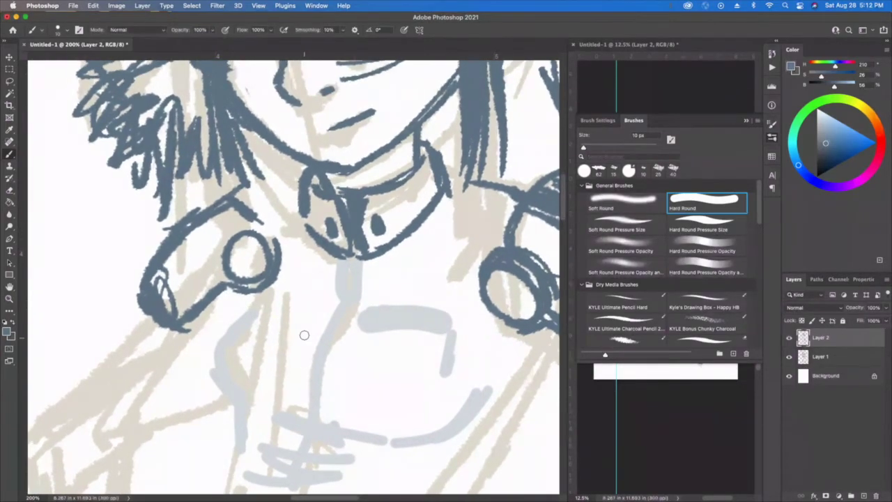
pyautogui.press('e')
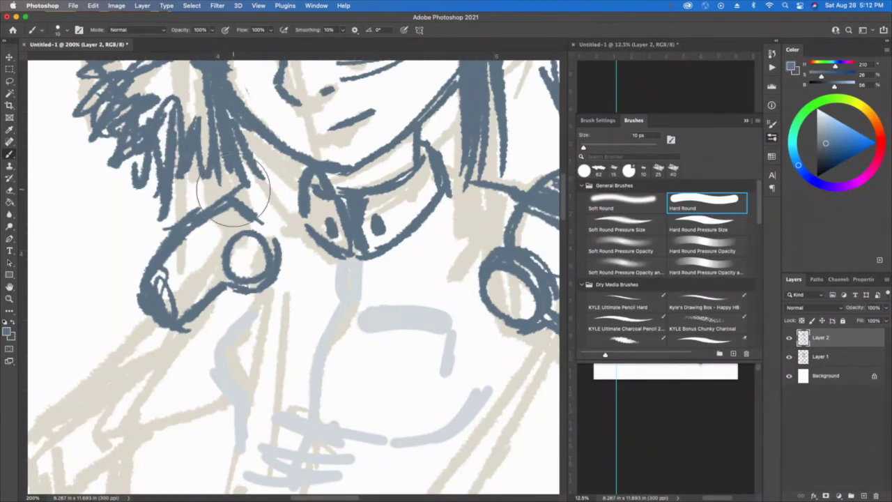
pyautogui.press('[')
pyautogui.press('[')
pyautogui.press('[')
pyautogui.press('[')
pyautogui.moveTo(237, 190); pyautogui.dragTo(222, 192)
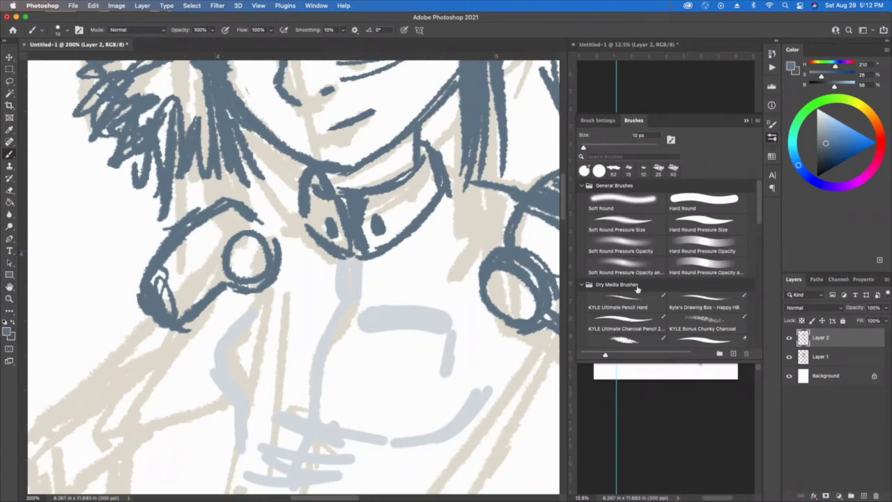
# Try the KYLE Ultimate Charcoal Pencil and KYLE Ultimate Pencil Hard brushes with test strokes on the chest, undoing them.
pyautogui.click(613, 320)
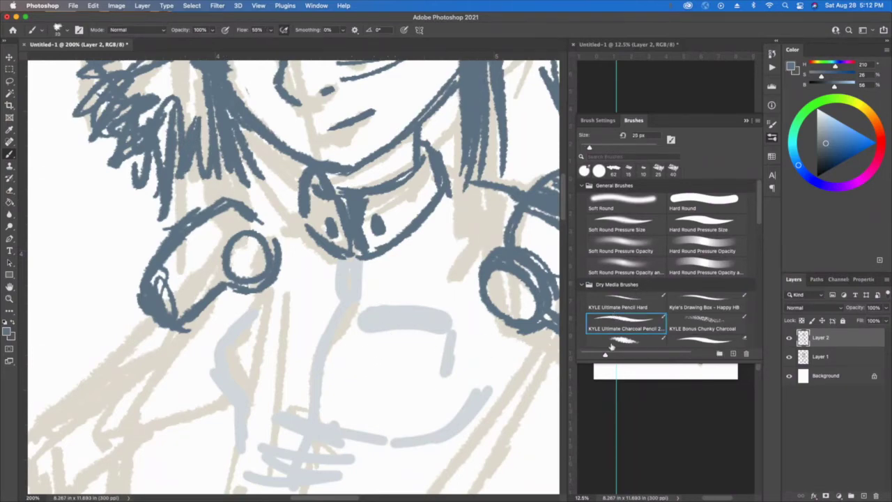
pyautogui.moveTo(423, 301)
pyautogui.mouseDown()
pyautogui.moveTo(450, 399)
pyautogui.moveTo(353, 328)
pyautogui.mouseUp()
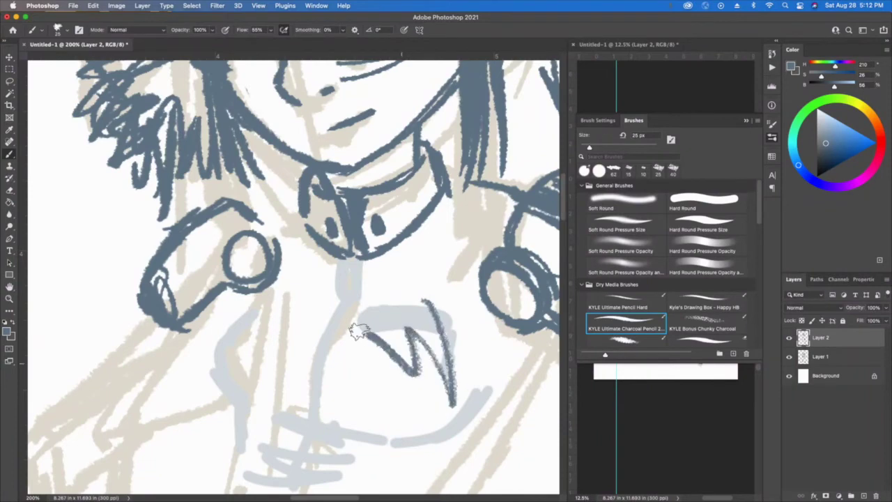
pyautogui.press('super+z')
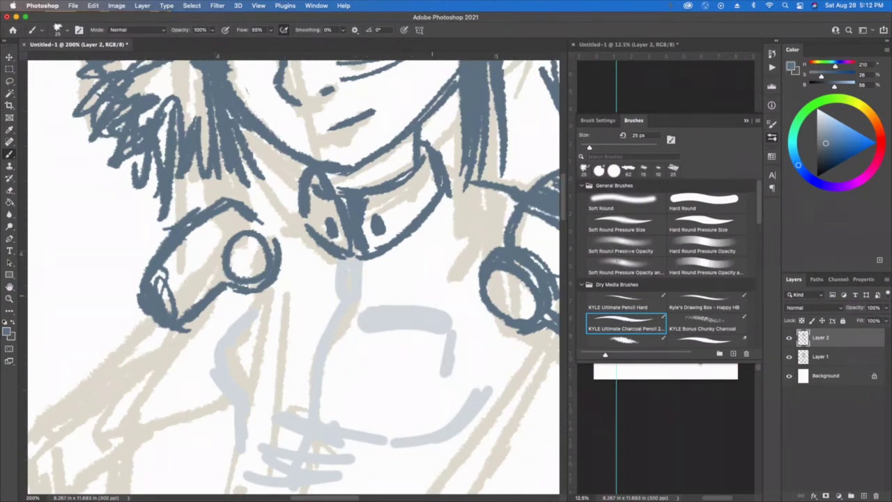
pyautogui.click(626, 307)
pyautogui.moveTo(388, 298)
pyautogui.mouseDown()
pyautogui.moveTo(391, 346)
pyautogui.moveTo(358, 324)
pyautogui.moveTo(358, 334)
pyautogui.mouseUp()
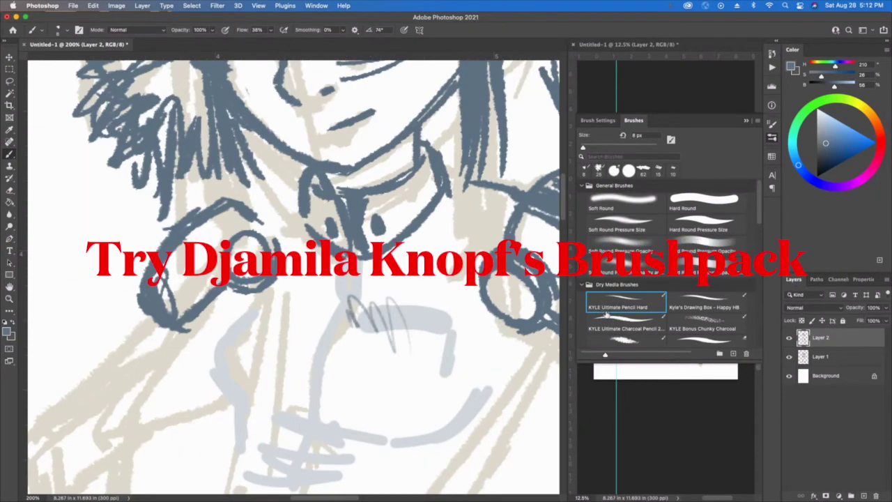
pyautogui.press('super+z')
pyautogui.press('super+z')
pyautogui.press('super+z')
pyautogui.press('super+z')
# Collapse the General Brushes and Dry Media Brushes groups and expand the TonkoHouseBrushes group.
pyautogui.click(582, 186)
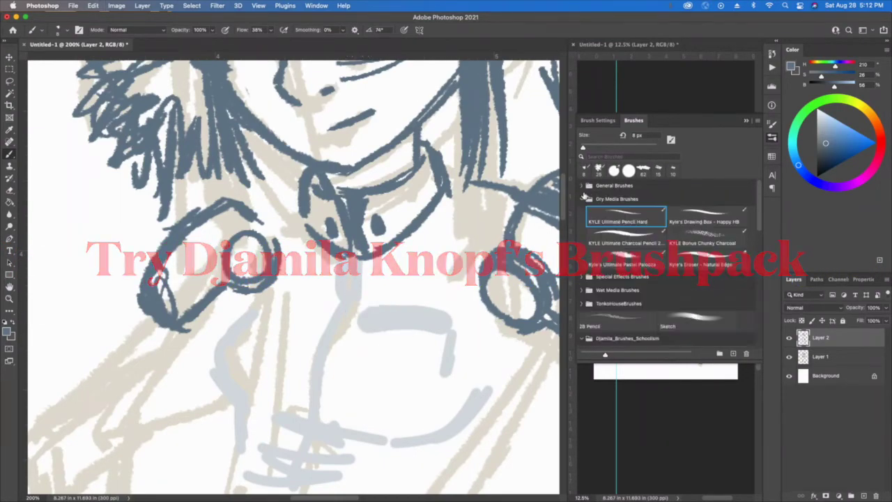
pyautogui.click(582, 200)
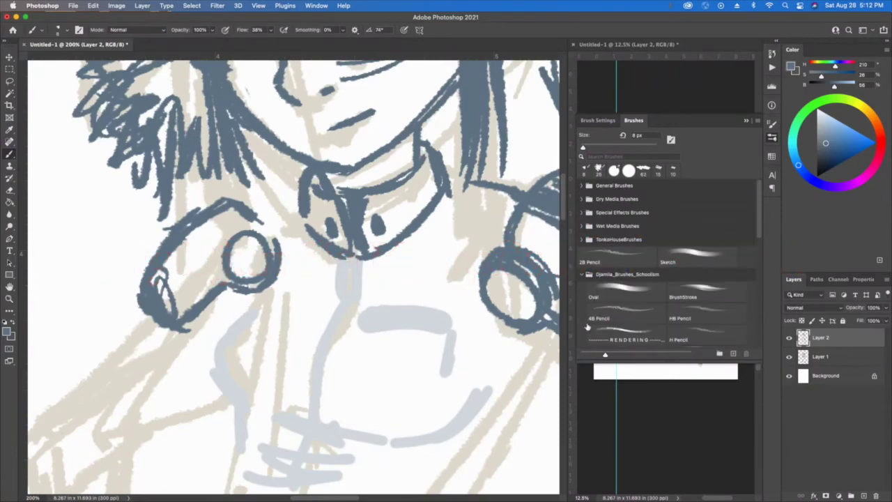
pyautogui.click(581, 239)
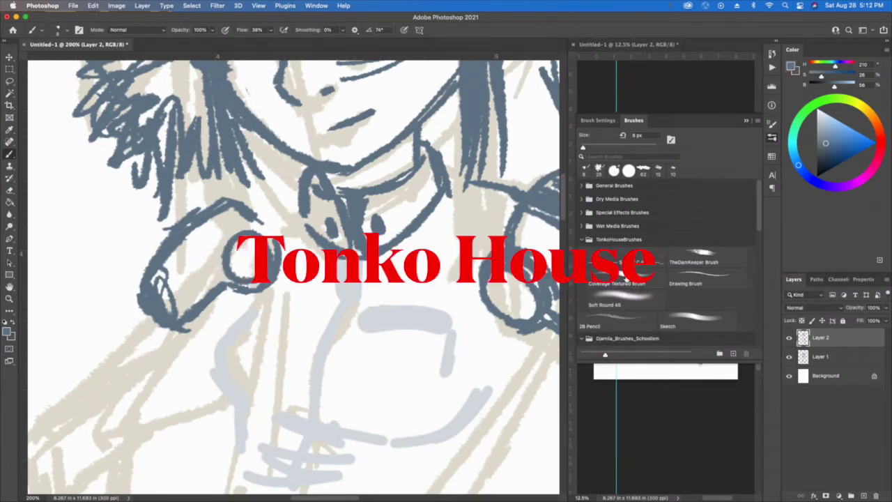
# Try a stroke of the 502 px Coverage Textured Brush over the chest and undo it.
pyautogui.click(626, 278)
pyautogui.click(487, 349)
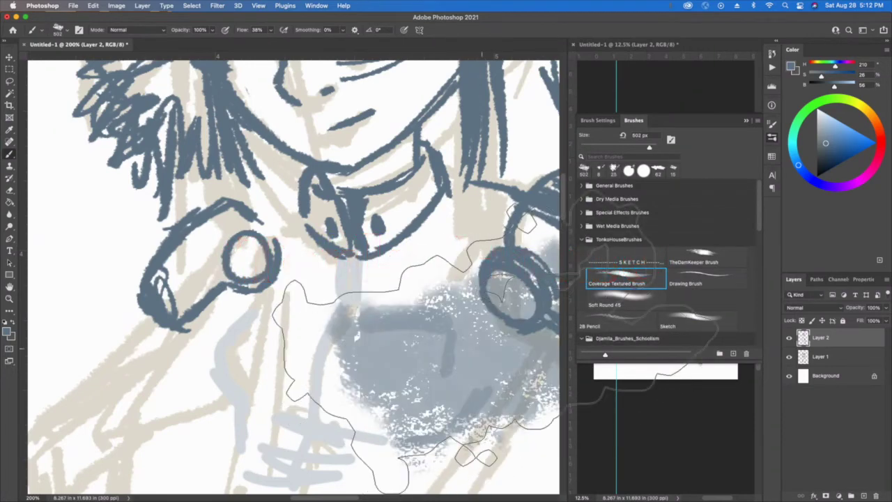
pyautogui.press('[')
pyautogui.press('[')
pyautogui.press('[')
pyautogui.press('[')
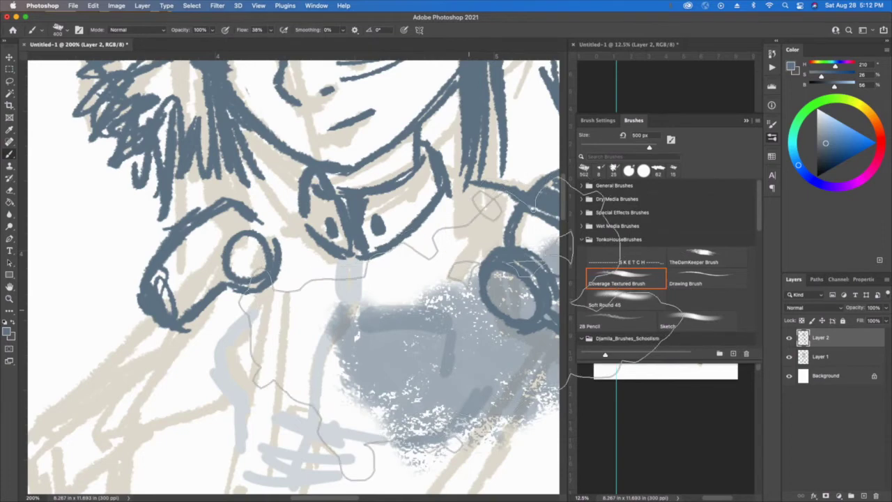
pyautogui.hotkey('ctrl', 'z')
# Shrink the Coverage Textured Brush, ending at 40 px, while testing strokes across the chest, and undo them.
pyautogui.press('[')
pyautogui.press('[')
pyautogui.press('[')
pyautogui.press('[')
pyautogui.press('[')
pyautogui.press('[')
pyautogui.press('[')
pyautogui.press('[')
pyautogui.press('[')
pyautogui.press('[')
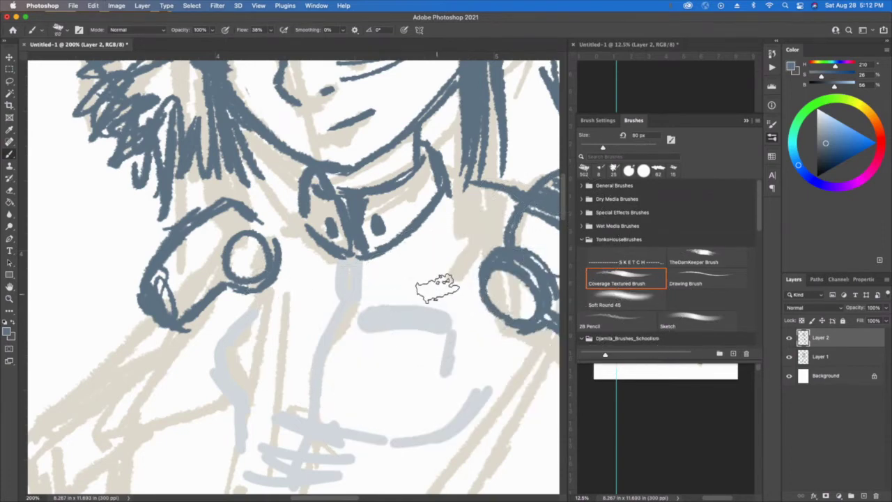
pyautogui.moveTo(473, 204)
pyautogui.mouseDown()
pyautogui.moveTo(481, 209)
pyautogui.moveTo(437, 326)
pyautogui.moveTo(328, 412)
pyautogui.moveTo(279, 418)
pyautogui.moveTo(244, 328)
pyautogui.mouseUp()
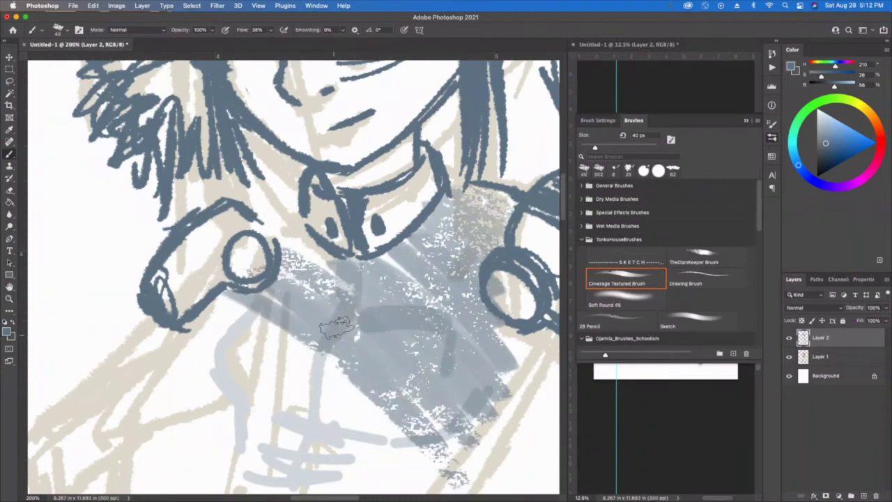
pyautogui.hotkey('ctrl', 'z')
# Test TheDamKeeper Brush over the chest and shoulders at 50 px and in the empty area at 9 px, undoing all strokes.
pyautogui.click(692, 261)
pyautogui.moveTo(440, 248)
pyautogui.mouseDown()
pyautogui.moveTo(488, 331)
pyautogui.moveTo(404, 290)
pyautogui.moveTo(342, 313)
pyautogui.moveTo(261, 386)
pyautogui.moveTo(244, 382)
pyautogui.moveTo(300, 223)
pyautogui.moveTo(209, 251)
pyautogui.moveTo(184, 317)
pyautogui.mouseUp()
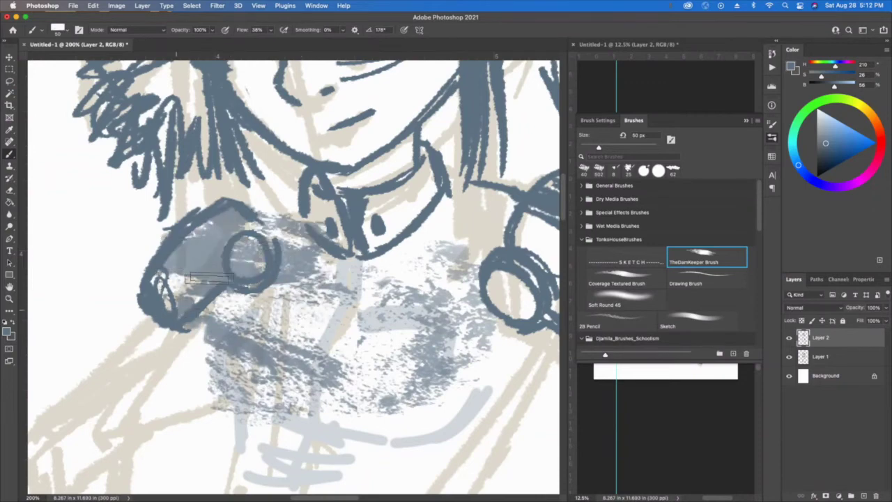
pyautogui.moveTo(474, 218)
pyautogui.mouseDown()
pyautogui.moveTo(473, 258)
pyautogui.moveTo(404, 457)
pyautogui.moveTo(331, 421)
pyautogui.mouseUp()
pyautogui.press('[')
pyautogui.press('[')
pyautogui.press('[')
pyautogui.press('[')
pyautogui.press('[')
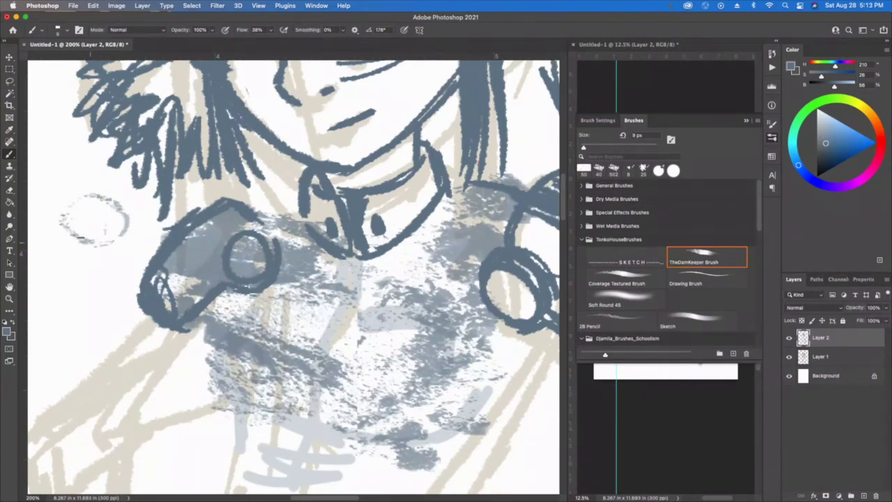
pyautogui.press('super+z')
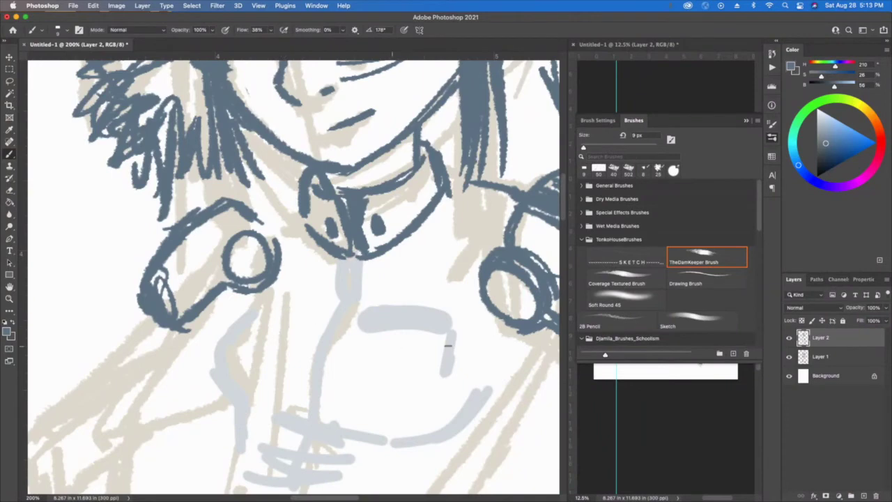
# With the Drawing Brush on Layer 2, draw the torso's centre line down from the collar, enlarging the brush to 25 px.
pyautogui.click(678, 273)
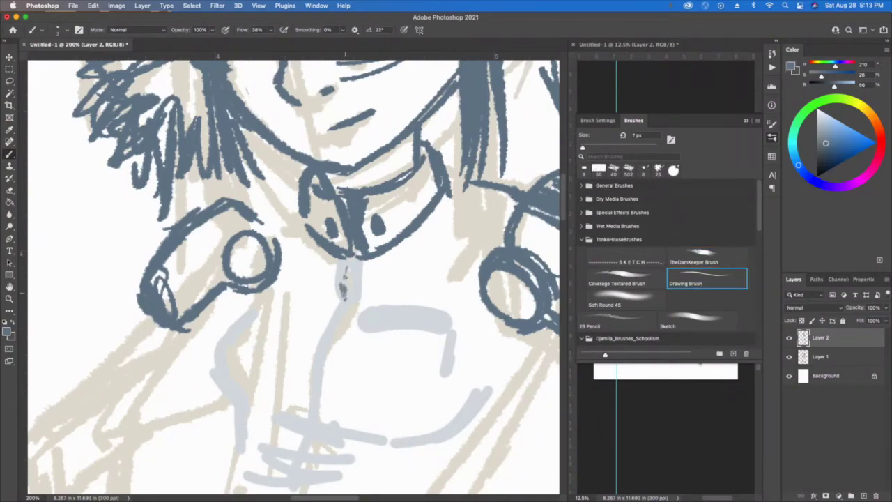
pyautogui.moveTo(342, 318); pyautogui.dragTo(318, 411)
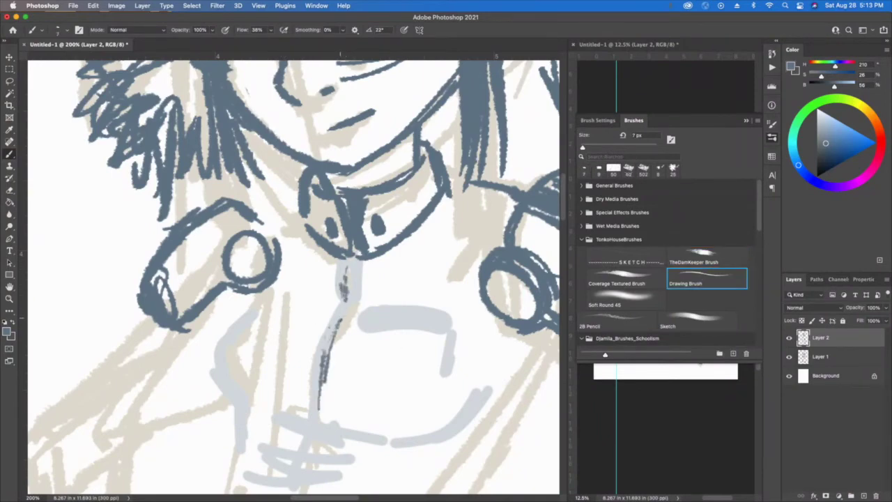
pyautogui.moveTo(348, 265); pyautogui.dragTo(320, 381)
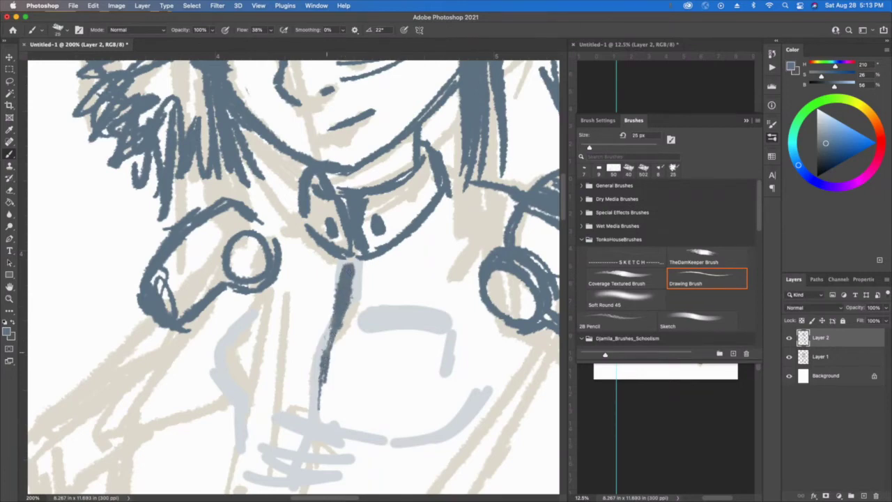
pyautogui.moveTo(315, 415)
pyautogui.mouseDown()
pyautogui.moveTo(298, 483)
pyautogui.moveTo(319, 368)
pyautogui.moveTo(317, 384)
pyautogui.mouseUp()
# Draw the upper contour of the torso below the left-hand shoulder guard.
pyautogui.moveTo(259, 291)
pyautogui.mouseDown()
pyautogui.moveTo(230, 328)
pyautogui.moveTo(234, 390)
pyautogui.mouseUp()
pyautogui.moveTo(222, 345); pyautogui.dragTo(231, 403)
pyautogui.moveTo(248, 308); pyautogui.dragTo(221, 373)
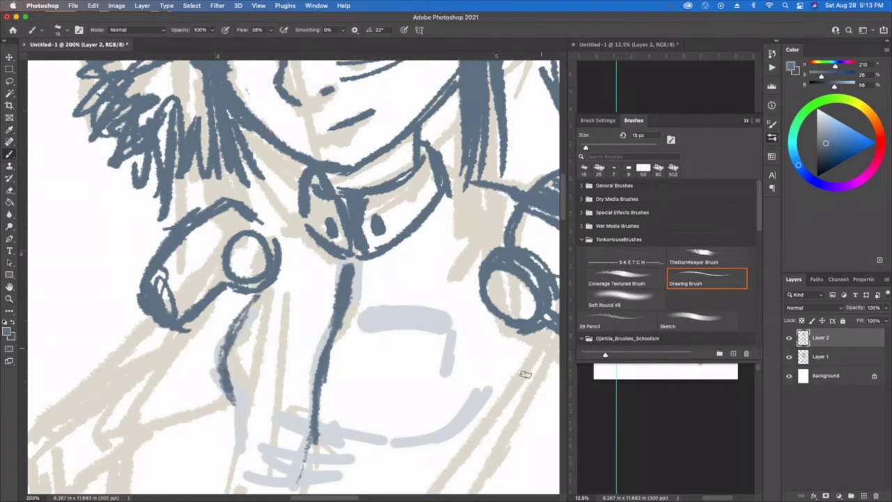
# Draw armpit folds under the right-hand shoulder guard and the torso's right-hand side down to the waist with the 15 px brush.
pyautogui.moveTo(503, 409)
pyautogui.mouseDown()
pyautogui.moveTo(501, 339)
pyautogui.moveTo(484, 290)
pyautogui.mouseUp()
pyautogui.moveTo(460, 195)
pyautogui.mouseDown()
pyautogui.moveTo(522, 219)
pyautogui.moveTo(496, 221)
pyautogui.moveTo(519, 237)
pyautogui.moveTo(424, 436)
pyautogui.mouseUp()
pyautogui.moveTo(460, 369)
pyautogui.mouseDown()
pyautogui.moveTo(393, 460)
pyautogui.moveTo(343, 459)
pyautogui.mouseUp()
pyautogui.moveTo(342, 461)
pyautogui.mouseDown()
pyautogui.moveTo(427, 451)
pyautogui.moveTo(422, 433)
pyautogui.moveTo(318, 441)
pyautogui.mouseUp()
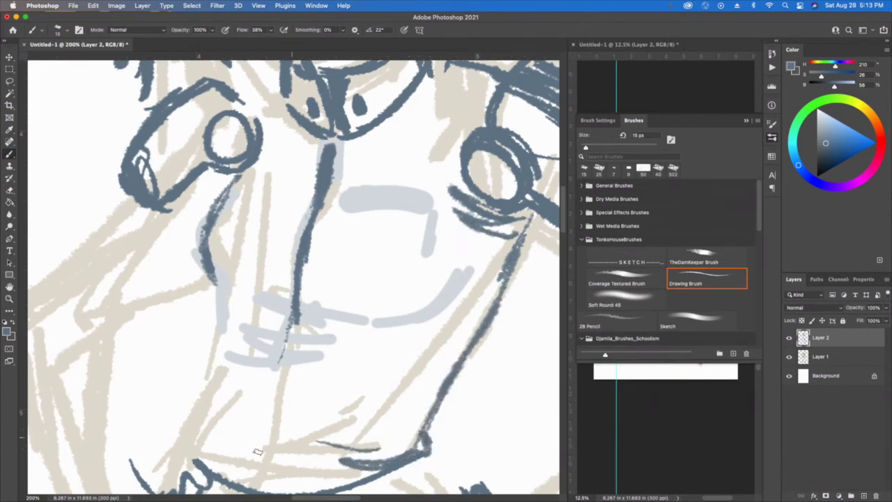
# Complete the waist lines, extend the centre line down to them and close the torso's left-hand side contour.
pyautogui.moveTo(333, 480)
pyautogui.mouseDown()
pyautogui.moveTo(243, 464)
pyautogui.moveTo(315, 463)
pyautogui.mouseUp()
pyautogui.moveTo(227, 440); pyautogui.dragTo(279, 454)
pyautogui.moveTo(174, 432)
pyautogui.mouseDown()
pyautogui.moveTo(188, 461)
pyautogui.moveTo(205, 398)
pyautogui.mouseUp()
pyautogui.moveTo(287, 333); pyautogui.dragTo(258, 457)
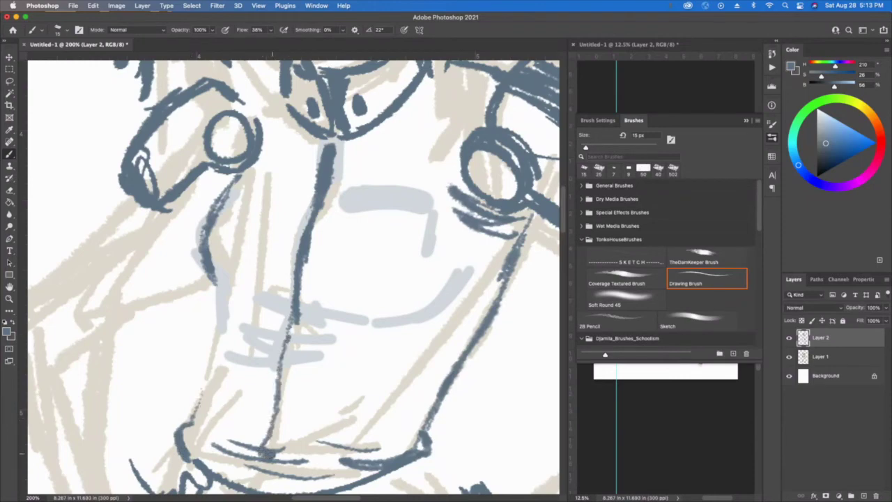
pyautogui.moveTo(203, 425)
pyautogui.mouseDown()
pyautogui.moveTo(208, 378)
pyautogui.moveTo(212, 279)
pyautogui.mouseUp()
# Draw the curved line under the chest, short fold lines along the right-hand side and a small mark above the waist.
pyautogui.moveTo(465, 255)
pyautogui.mouseDown()
pyautogui.moveTo(423, 302)
pyautogui.moveTo(380, 305)
pyautogui.mouseUp()
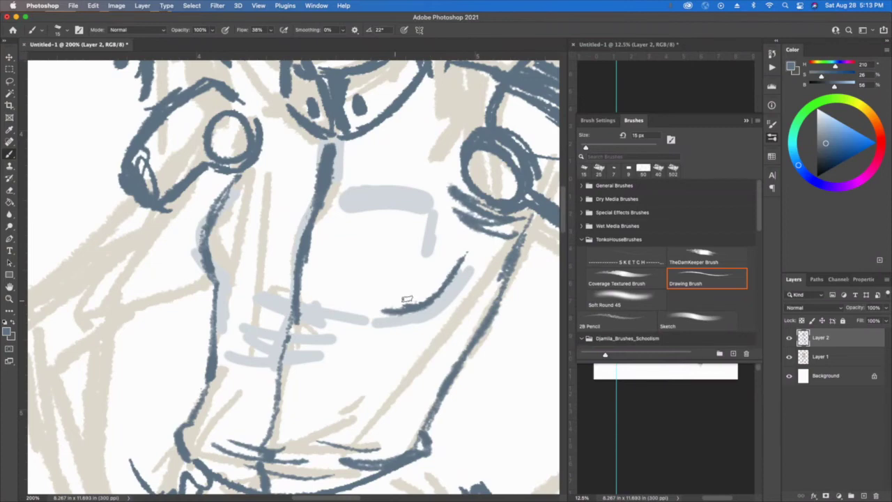
pyautogui.moveTo(488, 237); pyautogui.dragTo(502, 254)
pyautogui.moveTo(474, 244)
pyautogui.mouseDown()
pyautogui.moveTo(497, 279)
pyautogui.moveTo(487, 303)
pyautogui.mouseUp()
pyautogui.moveTo(446, 307); pyautogui.dragTo(473, 331)
pyautogui.moveTo(389, 416); pyautogui.dragTo(391, 435)
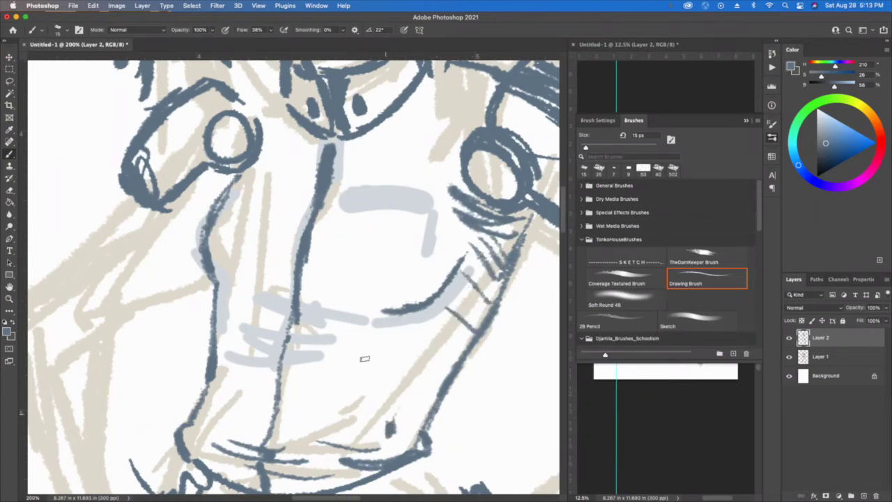
# Add short fold lines between the collar and both shoulder guards and thicken the torso's upper left-hand contour.
pyautogui.moveTo(236, 91)
pyautogui.mouseDown()
pyautogui.moveTo(279, 84)
pyautogui.moveTo(237, 85)
pyautogui.mouseUp()
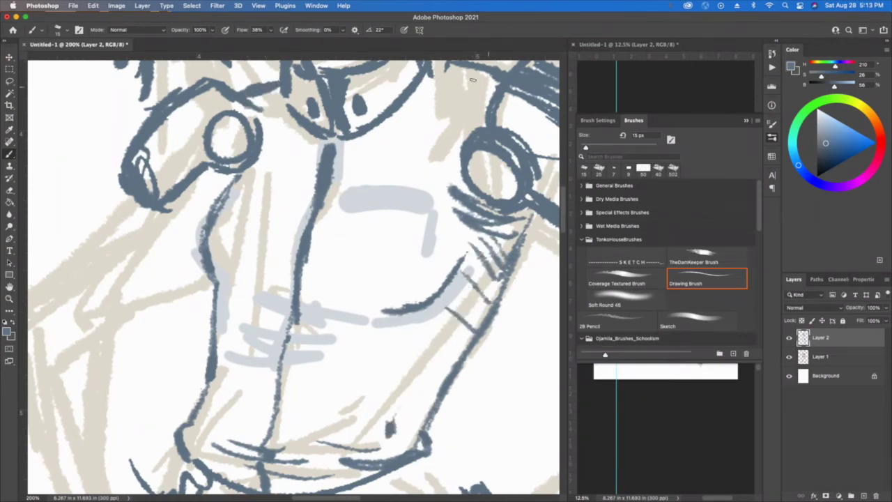
pyautogui.moveTo(472, 81); pyautogui.dragTo(424, 112)
pyautogui.moveTo(280, 91); pyautogui.dragTo(244, 113)
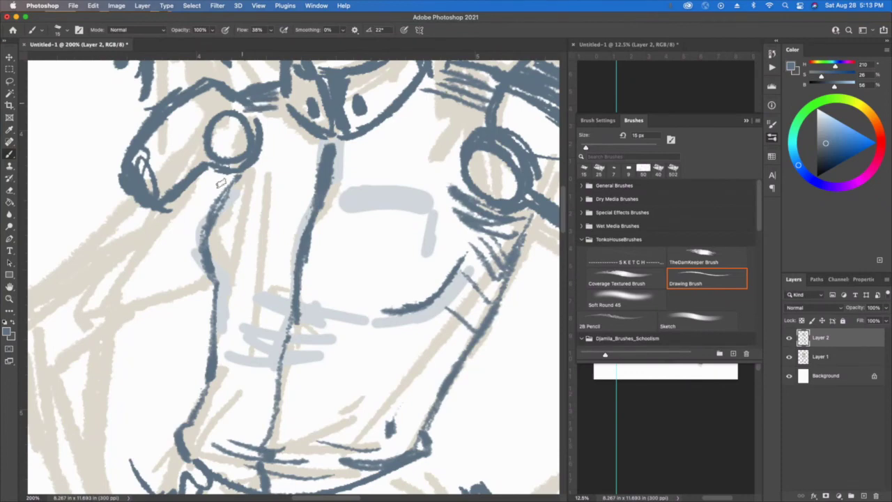
pyautogui.moveTo(236, 168)
pyautogui.mouseDown()
pyautogui.moveTo(201, 219)
pyautogui.moveTo(214, 255)
pyautogui.mouseUp()
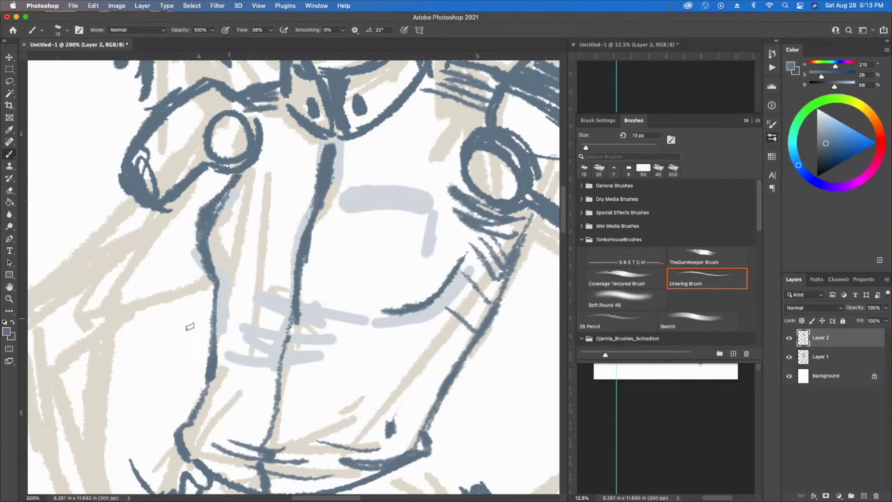
# Draw the right-hand upper arm below the shoulder guard with its inner and outer contours and folds at the elbow.
pyautogui.moveTo(404, 413); pyautogui.dragTo(175, 391)
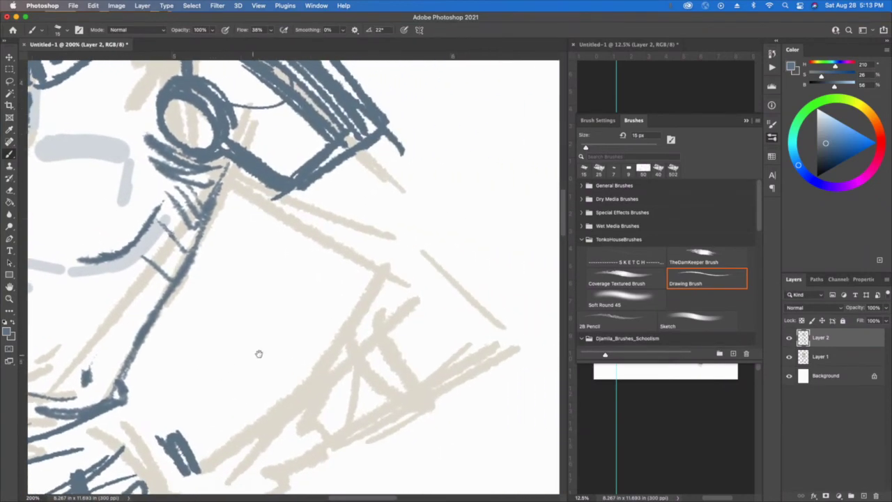
pyautogui.moveTo(453, 312)
pyautogui.mouseDown()
pyautogui.moveTo(443, 287)
pyautogui.moveTo(459, 300)
pyautogui.mouseUp()
pyautogui.moveTo(394, 282)
pyautogui.mouseDown()
pyautogui.moveTo(425, 270)
pyautogui.moveTo(373, 271)
pyautogui.moveTo(317, 238)
pyautogui.moveTo(227, 162)
pyautogui.moveTo(275, 189)
pyautogui.mouseUp()
pyautogui.moveTo(369, 152); pyautogui.dragTo(449, 248)
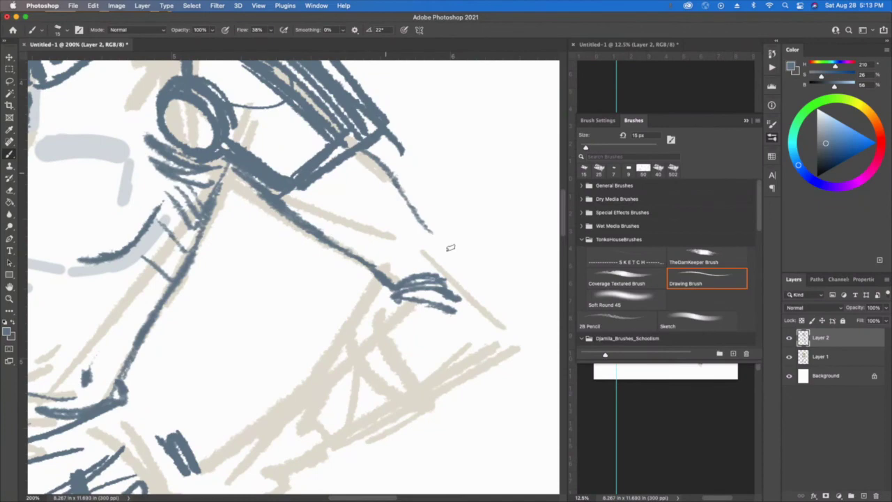
# Draw the outer contour around the right-hand elbow and the band closing the sleeve, with small creases.
pyautogui.moveTo(418, 209)
pyautogui.mouseDown()
pyautogui.moveTo(503, 317)
pyautogui.moveTo(496, 342)
pyautogui.moveTo(446, 385)
pyautogui.mouseUp()
pyautogui.moveTo(465, 332)
pyautogui.mouseDown()
pyautogui.moveTo(448, 388)
pyautogui.moveTo(442, 360)
pyautogui.mouseUp()
pyautogui.moveTo(433, 388)
pyautogui.mouseDown()
pyautogui.moveTo(379, 320)
pyautogui.moveTo(425, 385)
pyautogui.mouseUp()
pyautogui.moveTo(425, 385)
pyautogui.mouseDown()
pyautogui.moveTo(374, 324)
pyautogui.moveTo(423, 325)
pyautogui.mouseUp()
pyautogui.moveTo(378, 301)
pyautogui.mouseDown()
pyautogui.moveTo(362, 342)
pyautogui.moveTo(419, 383)
pyautogui.mouseUp()
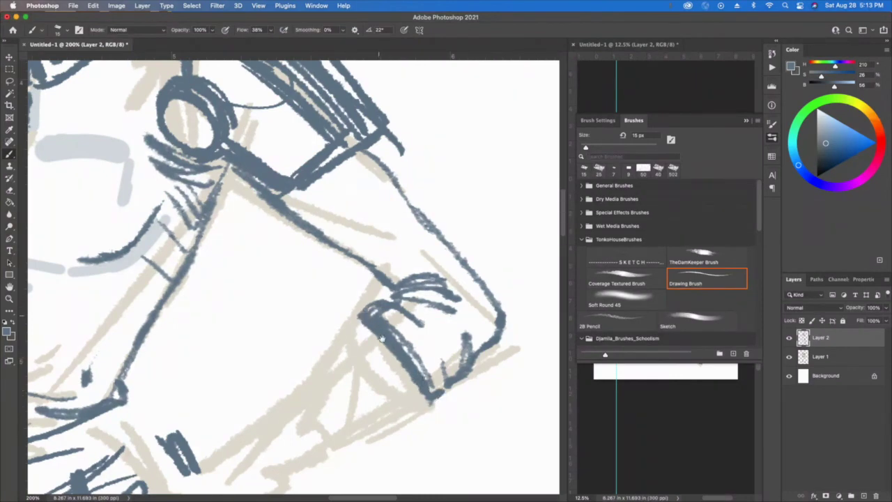
# Start the forearm's upper contour from the sleeve band of the right-hand arm.
pyautogui.moveTo(385, 359)
pyautogui.mouseDown()
pyautogui.moveTo(441, 237)
pyautogui.moveTo(445, 209)
pyautogui.mouseUp()
pyautogui.moveTo(419, 159); pyautogui.dragTo(391, 184)
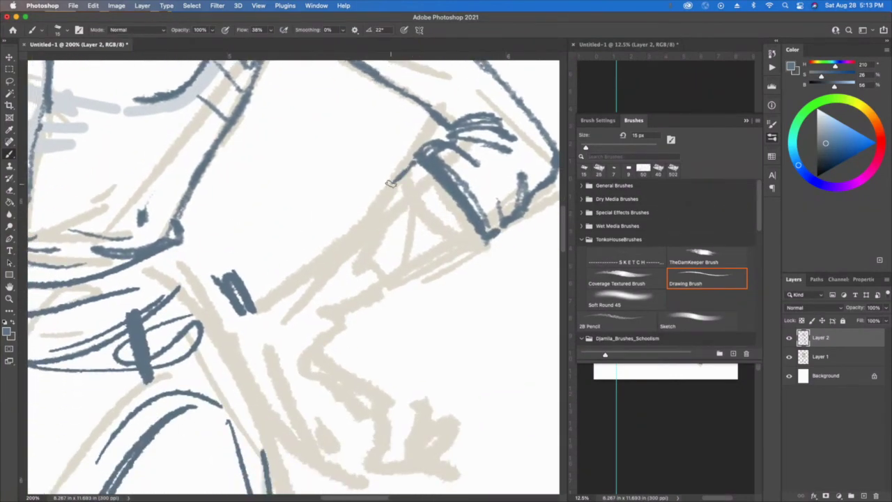
pyautogui.press('super+minus')
pyautogui.press('super+minus')
pyautogui.press('super+minus')
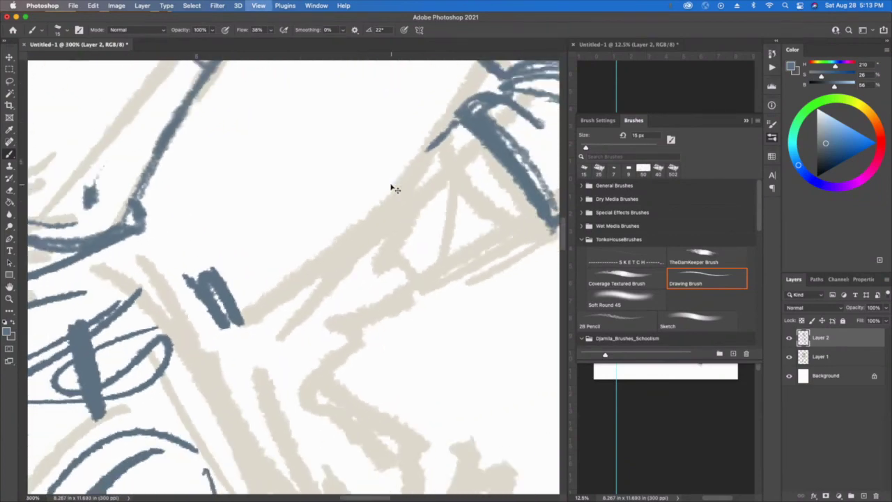